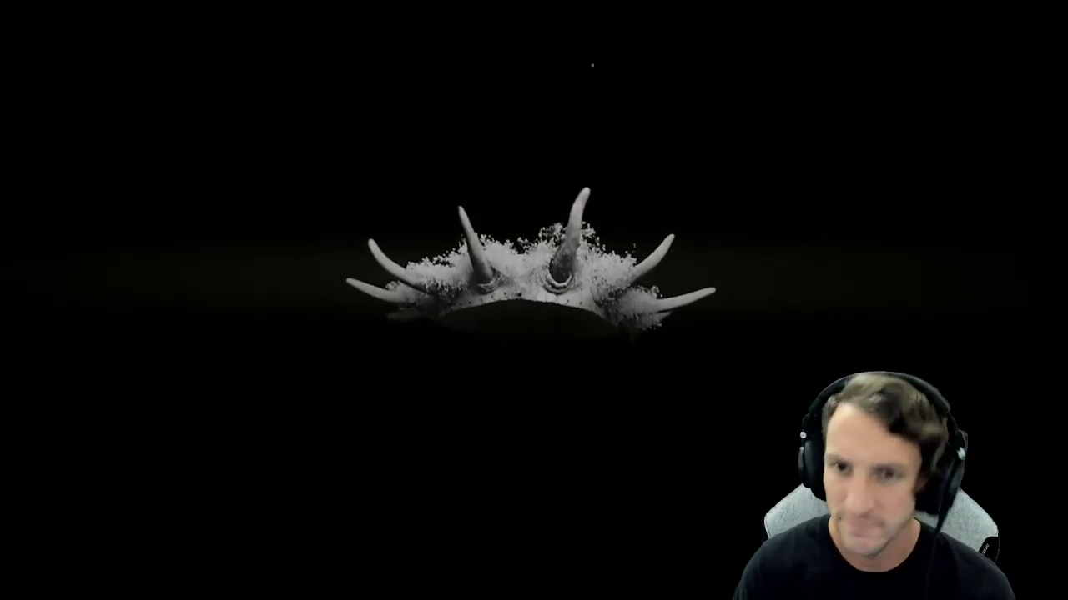
click(256, 433)
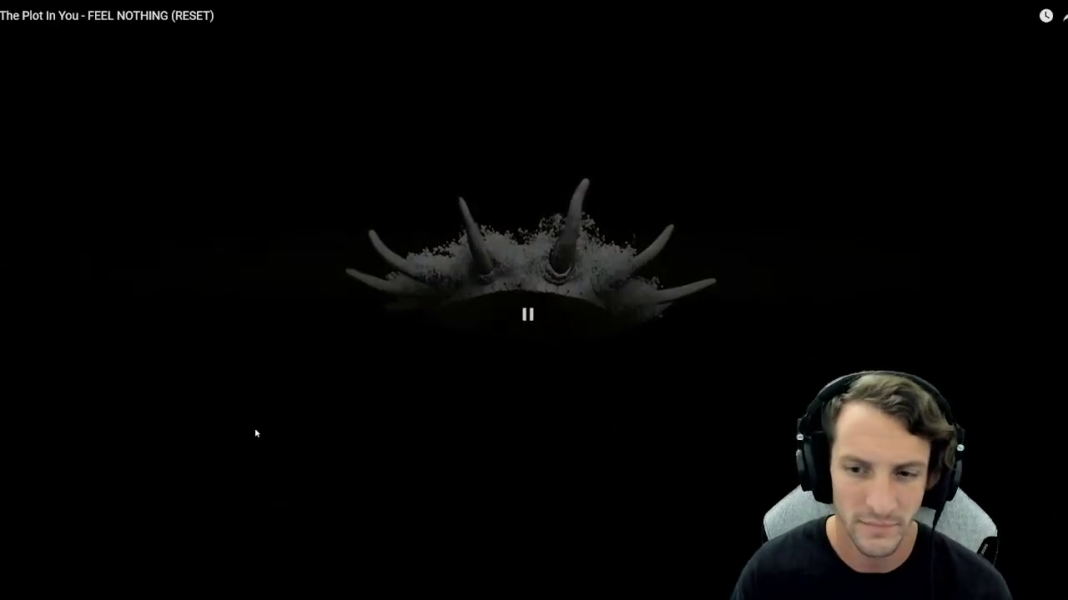